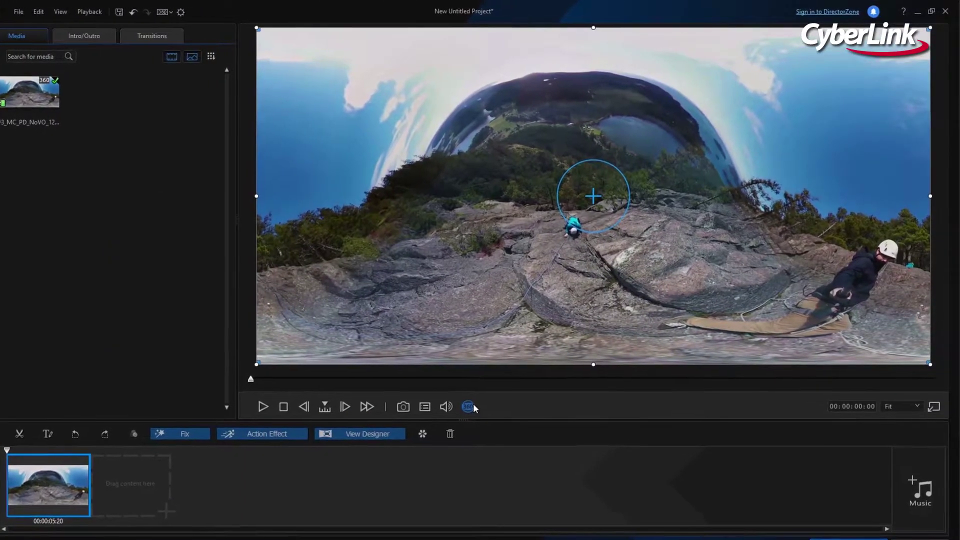
# - Switch to 360° viewing, rotate toward the lake, and try Chinese Painting and Color Edge
pyautogui.click(473, 407)
pyautogui.moveTo(509, 142)
pyautogui.mouseDown()
pyautogui.moveTo(529, 251)
pyautogui.moveTo(515, 241)
pyautogui.moveTo(504, 160)
pyautogui.mouseUp()
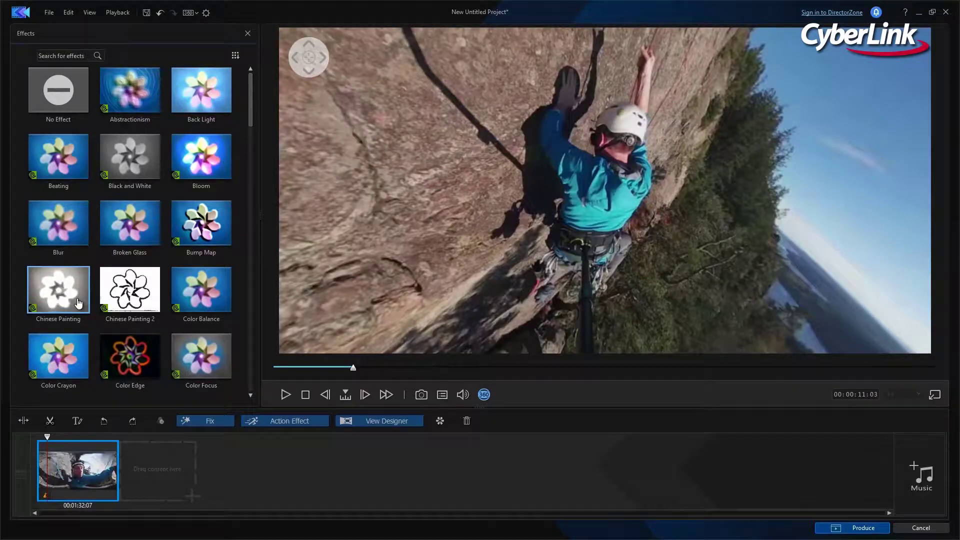
pyautogui.click(78, 303)
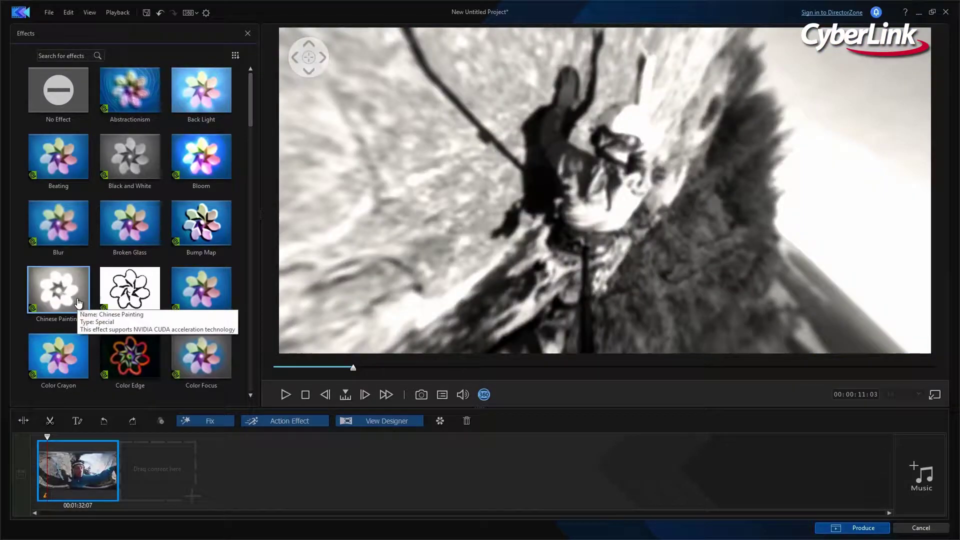
pyautogui.click(150, 364)
# - Apply the Pop Art effect and spin the full-screen little planet view
pyautogui.moveTo(250, 100); pyautogui.dragTo(251, 273)
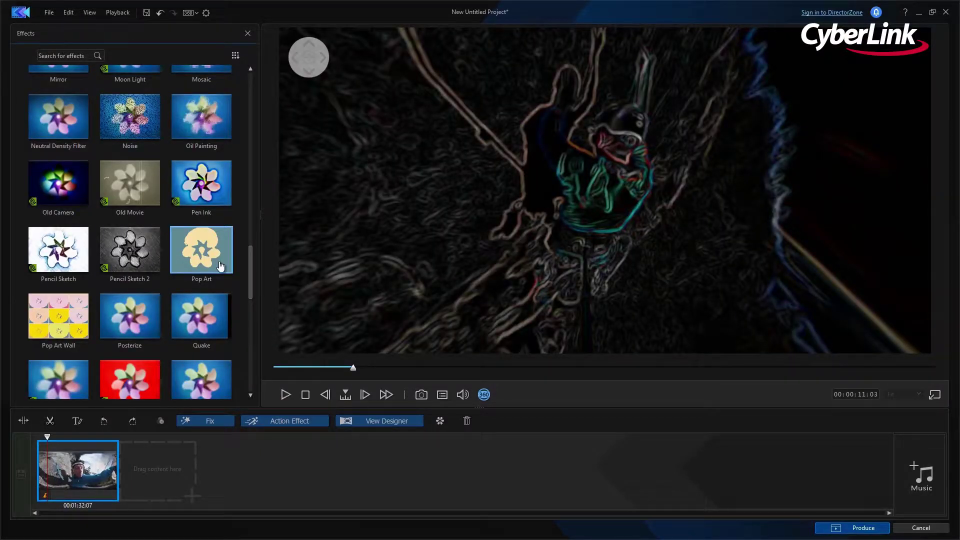
pyautogui.click(221, 265)
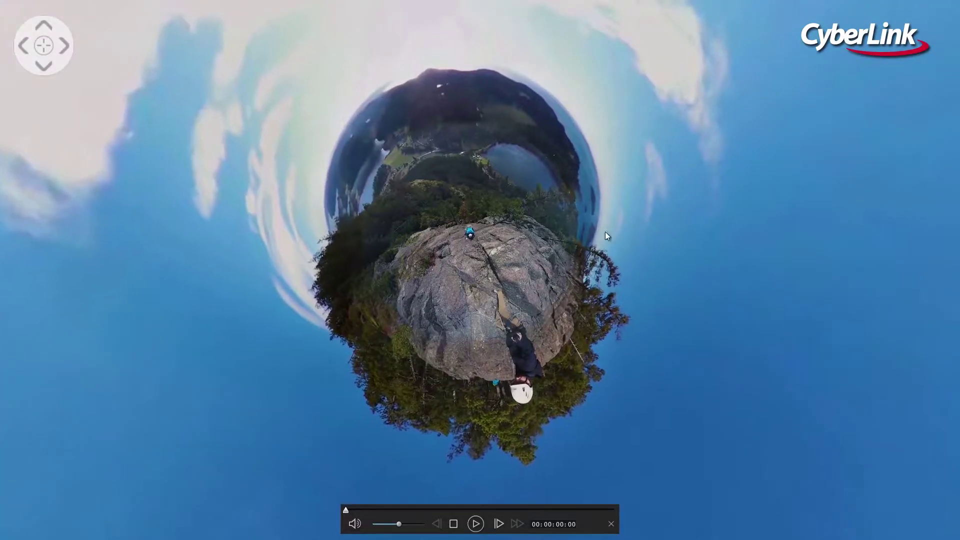
pyautogui.moveTo(605, 232); pyautogui.dragTo(579, 335)
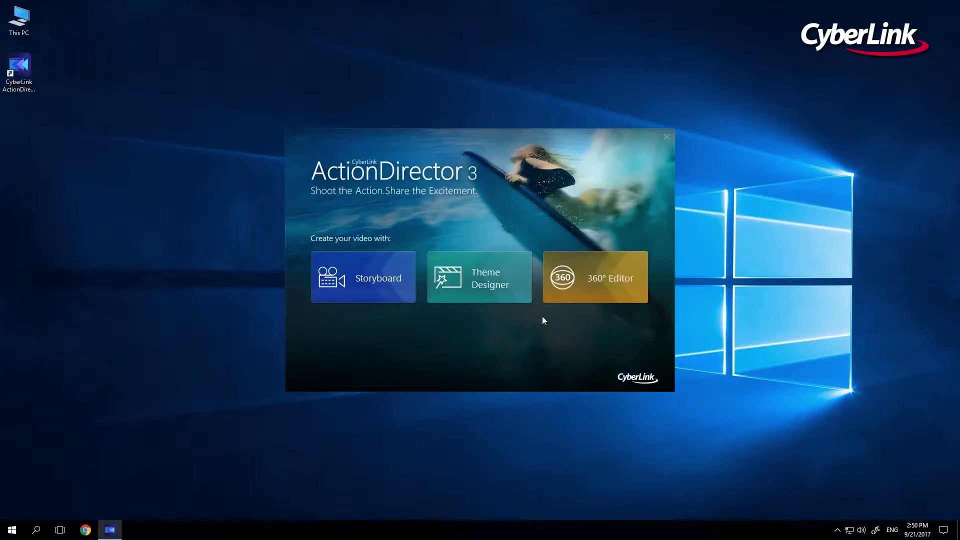
# - Start a 360° editing session, import the climbing clip, and place it on the storyboard as a 360° project
pyautogui.click(596, 287)
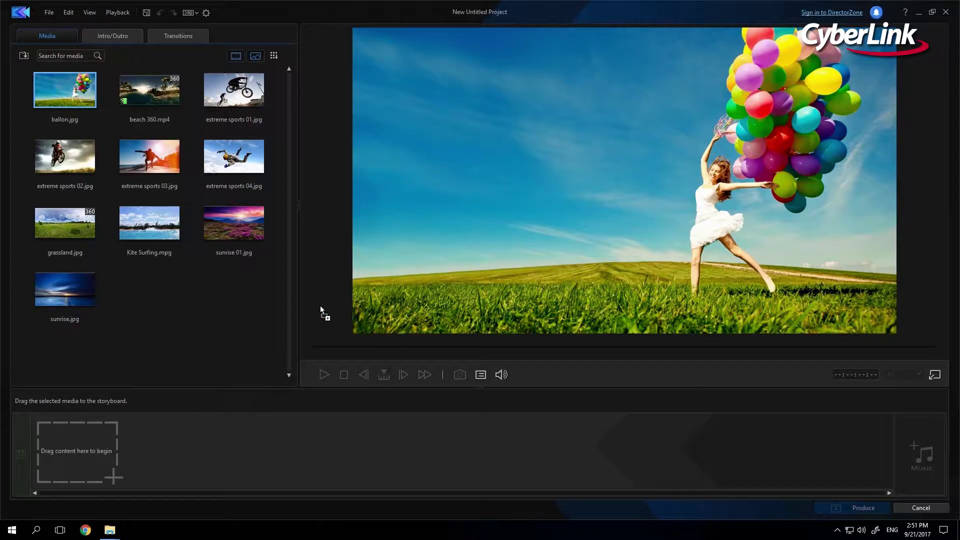
pyautogui.moveTo(321, 307); pyautogui.dragTo(242, 307)
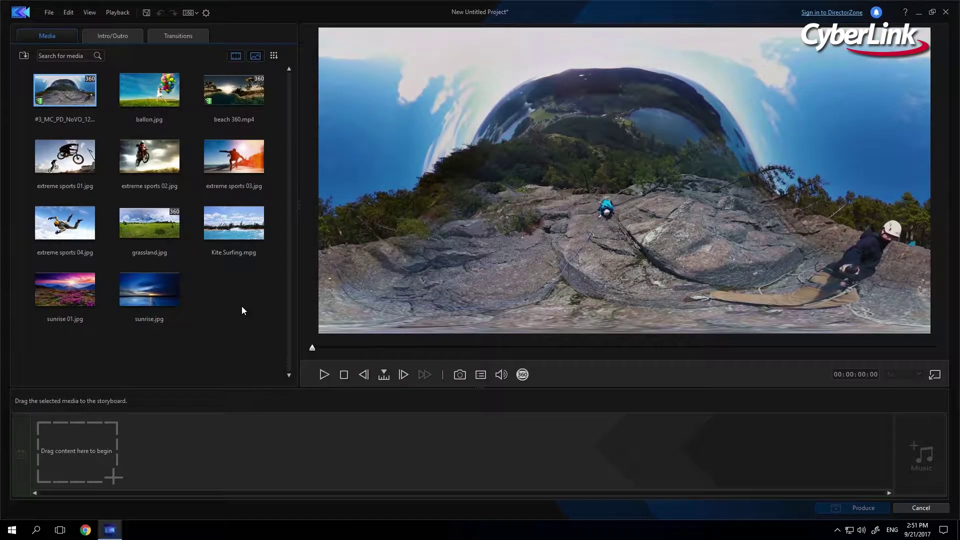
pyautogui.moveTo(87, 96); pyautogui.dragTo(56, 443)
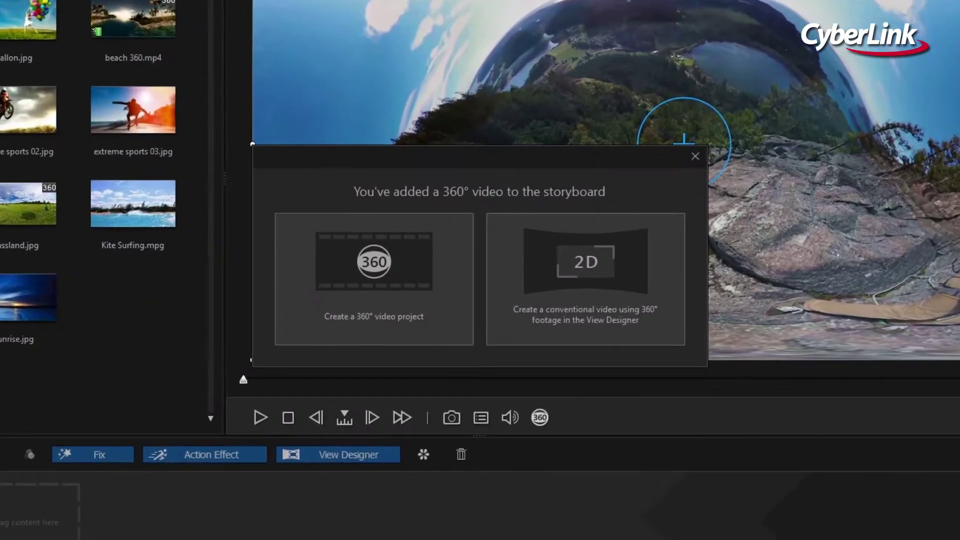
pyautogui.click(443, 310)
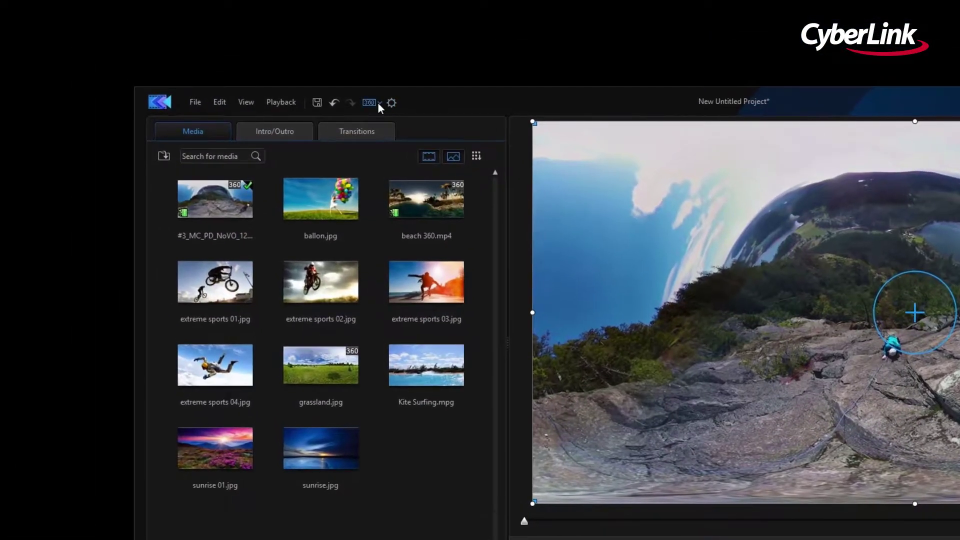
# - Keep the aspect ratio at 360, then tilt the interactive 360° viewer up toward the sky
pyautogui.click(195, 13)
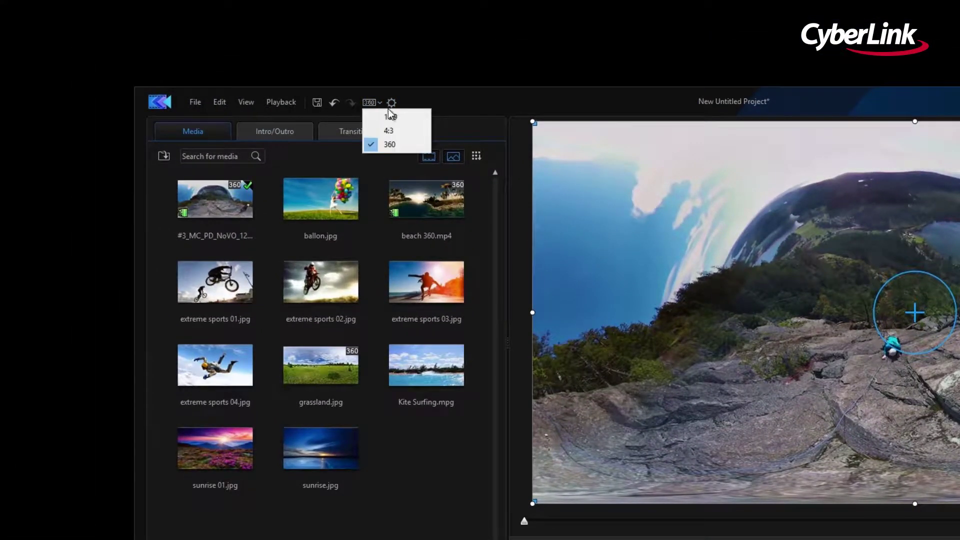
pyautogui.click(408, 145)
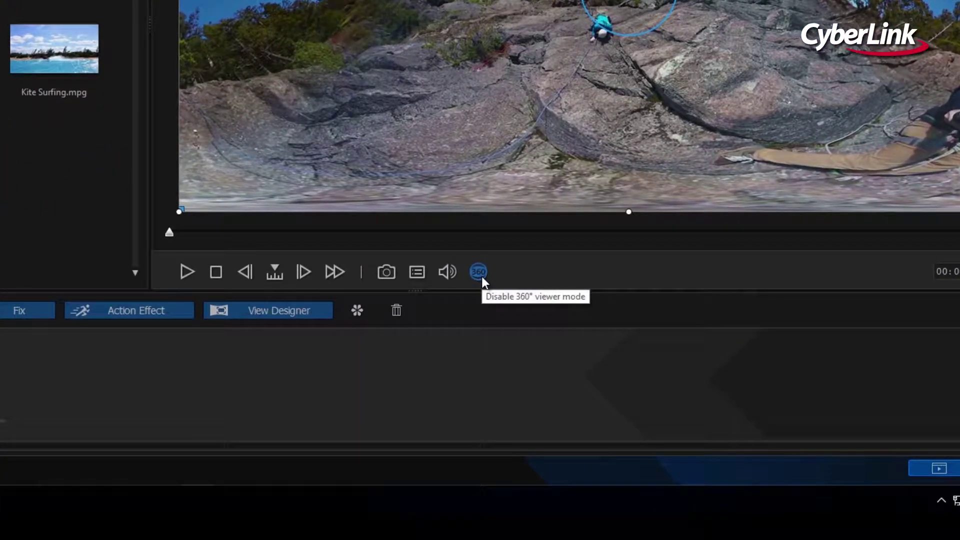
pyautogui.click(479, 272)
pyautogui.moveTo(666, 119)
pyautogui.mouseDown()
pyautogui.moveTo(617, 202)
pyautogui.moveTo(637, 290)
pyautogui.moveTo(661, 104)
pyautogui.mouseUp()
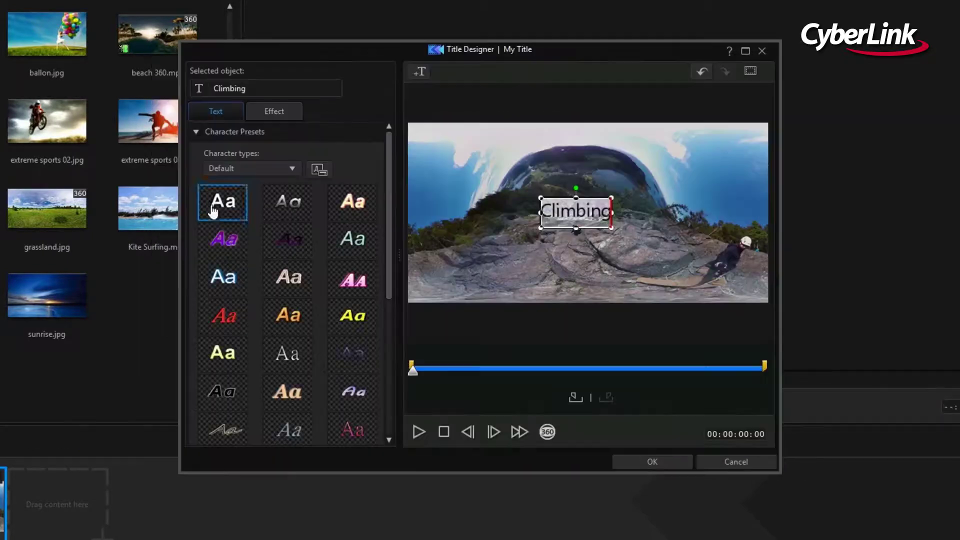
# - Give the Climbing title a plain white style, add a transition, and preview the storyboard
pyautogui.click(230, 279)
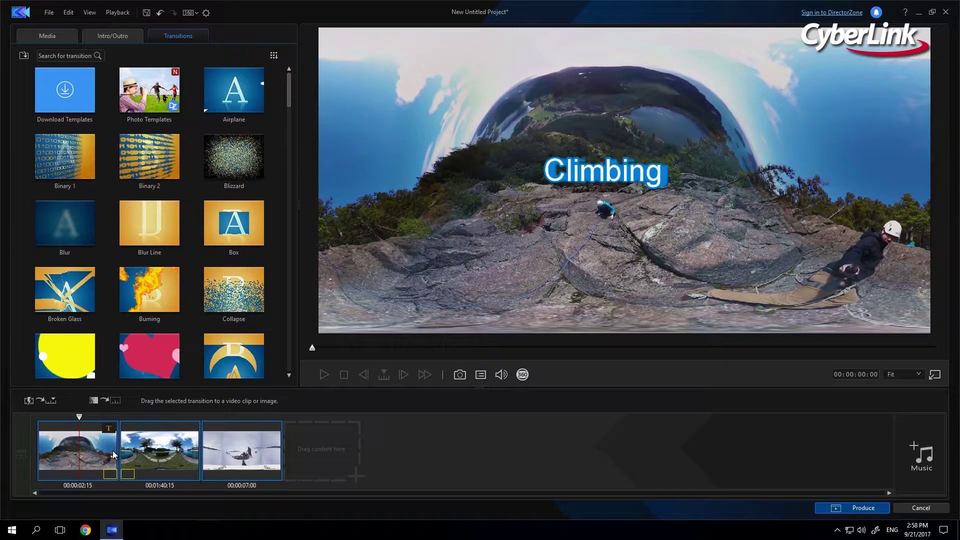
pyautogui.moveTo(114, 455); pyautogui.dragTo(115, 455)
pyautogui.click(324, 374)
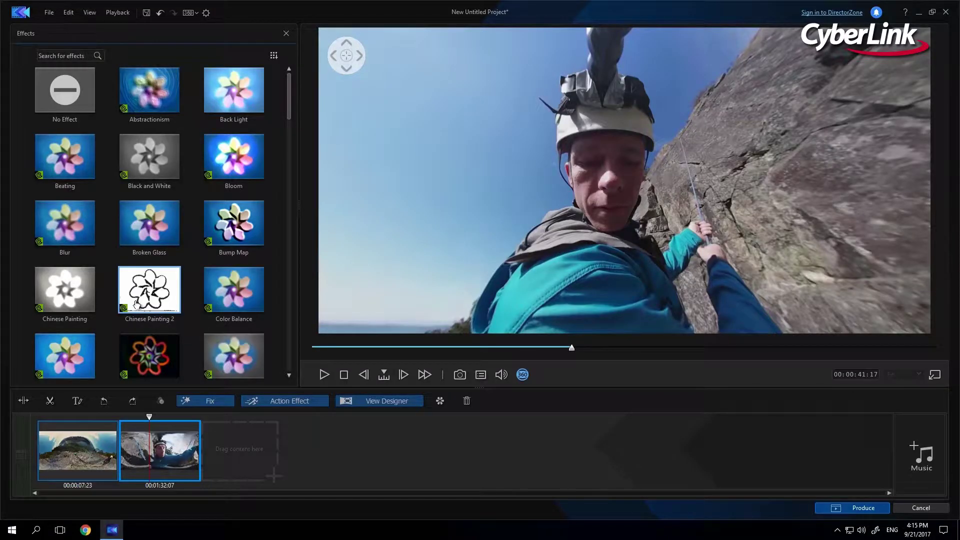
# - Apply Chinese Painting 2, Color Edge, then Pop Art to the second climbing clip
pyautogui.click(136, 304)
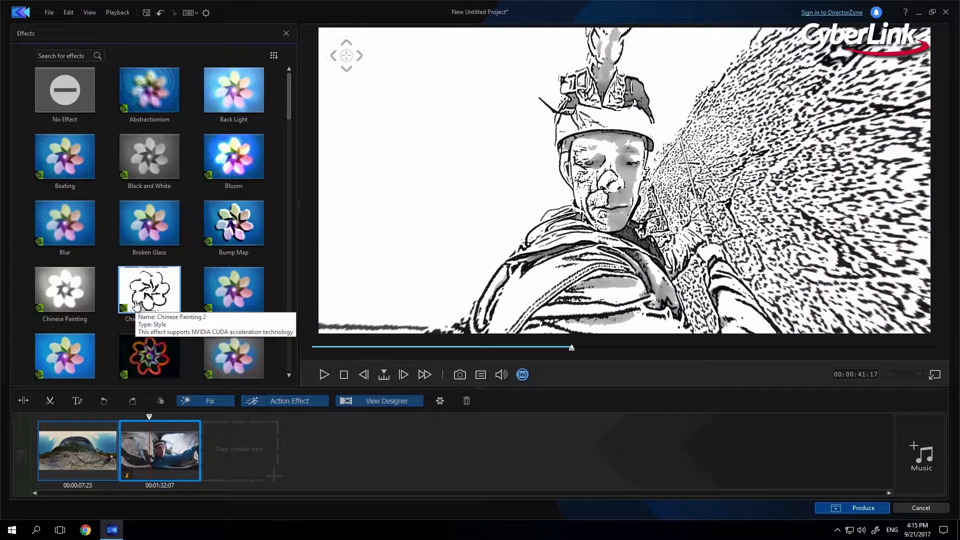
pyautogui.click(159, 356)
pyautogui.scroll(-10, 284, 290)
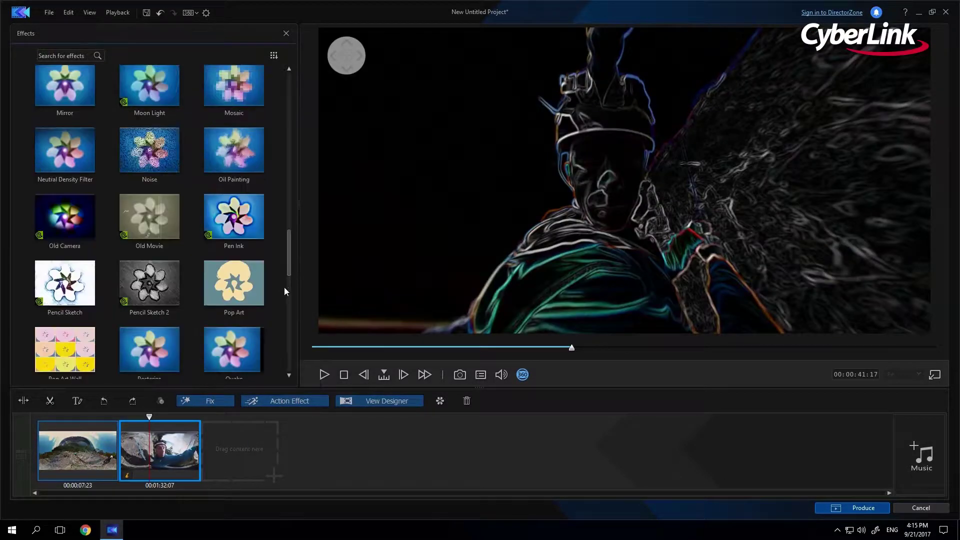
pyautogui.click(258, 295)
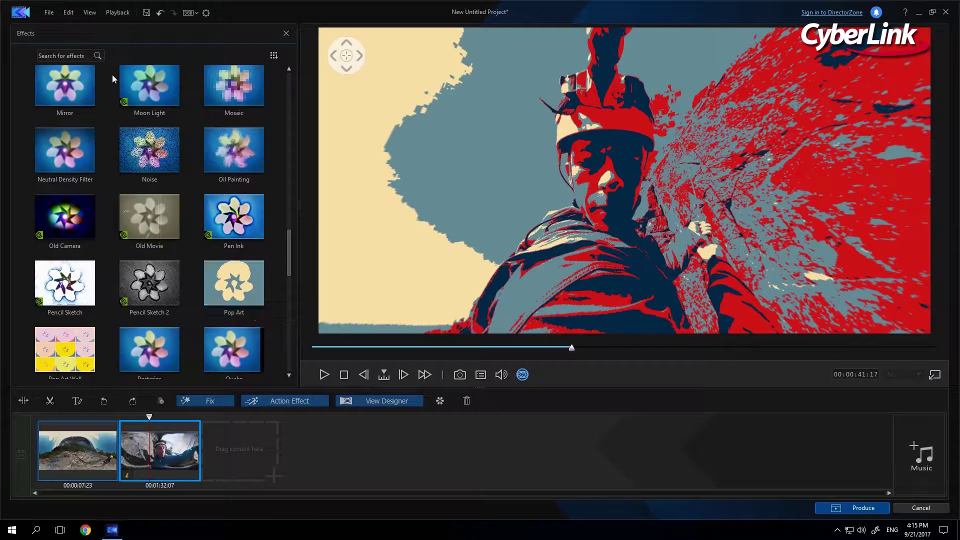
# - Pick Produce & Save with a different export folder, then Produce & Share to YouTube
pyautogui.click(50, 13)
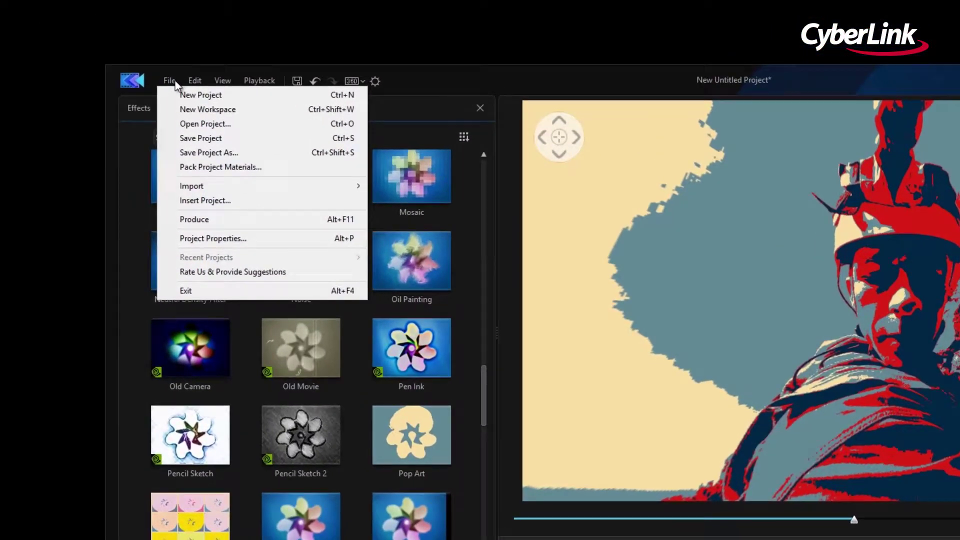
pyautogui.click(286, 220)
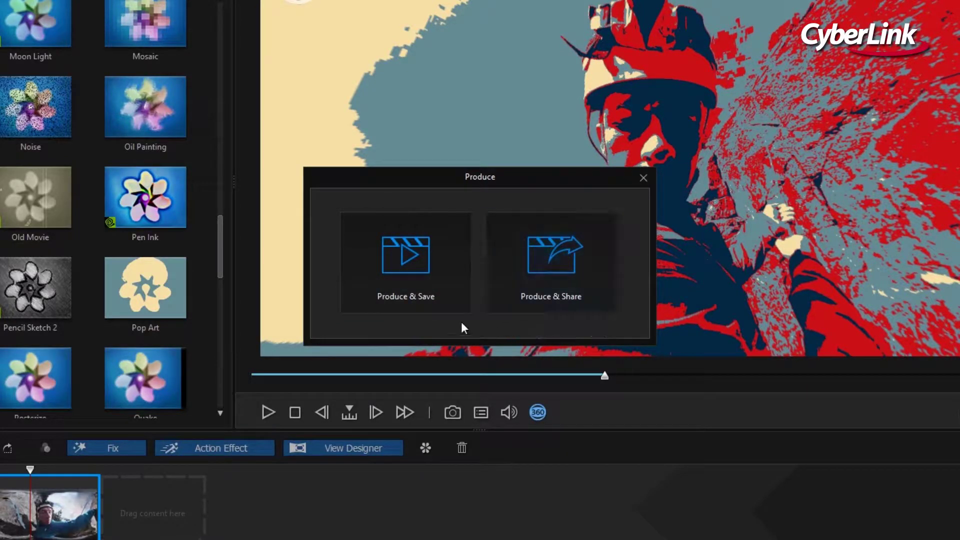
pyautogui.click(444, 304)
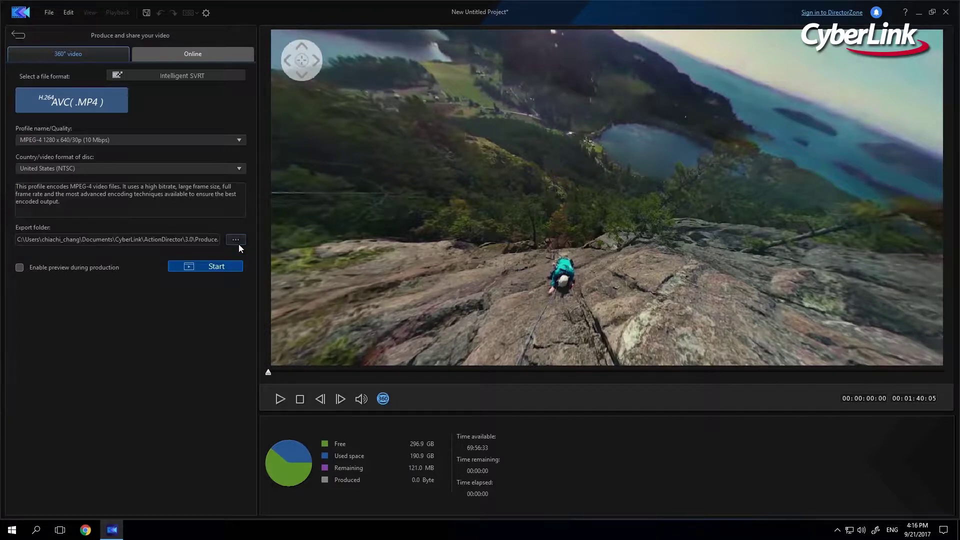
pyautogui.click(239, 243)
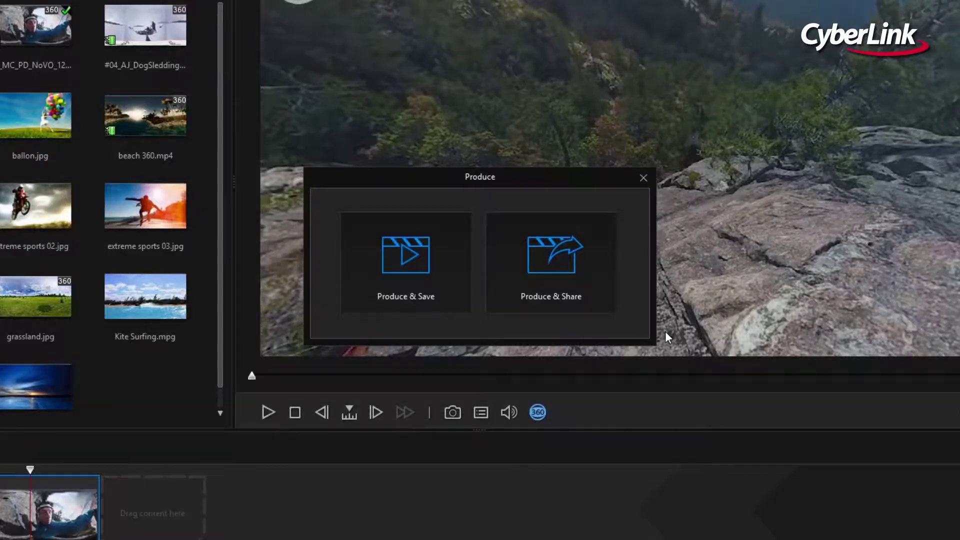
pyautogui.click(604, 291)
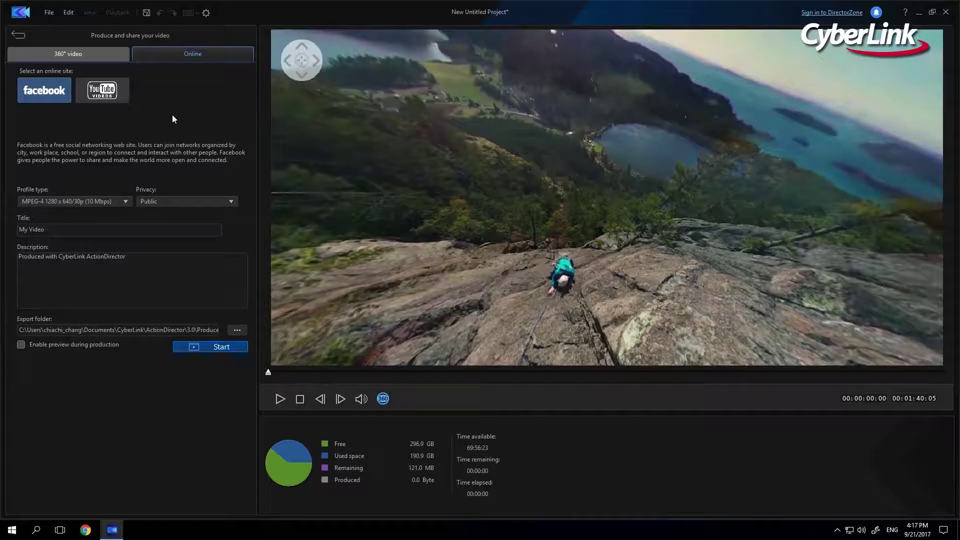
pyautogui.click(127, 95)
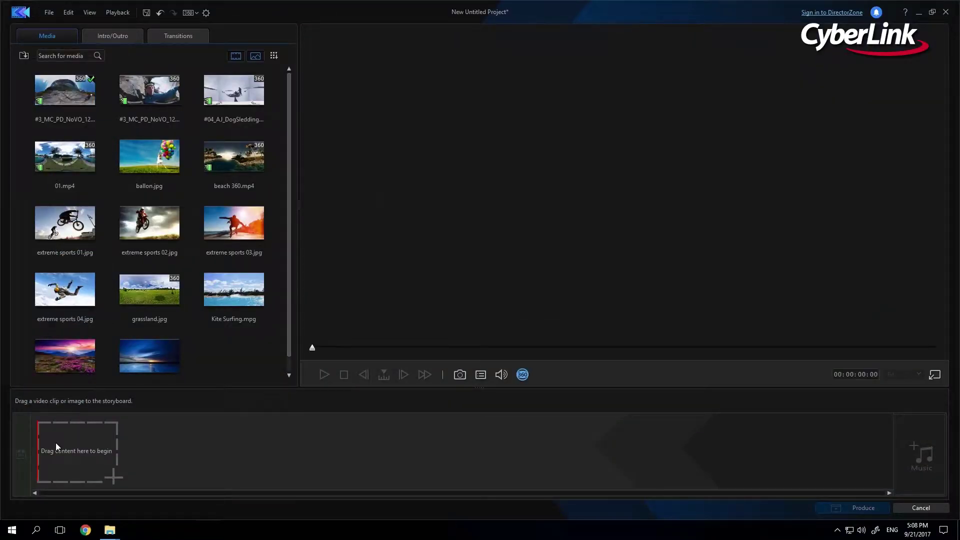
# - Add the first 360° clip to the storyboard as a conventional video, switching the project to 16:9
pyautogui.moveTo(86, 101); pyautogui.dragTo(56, 442)
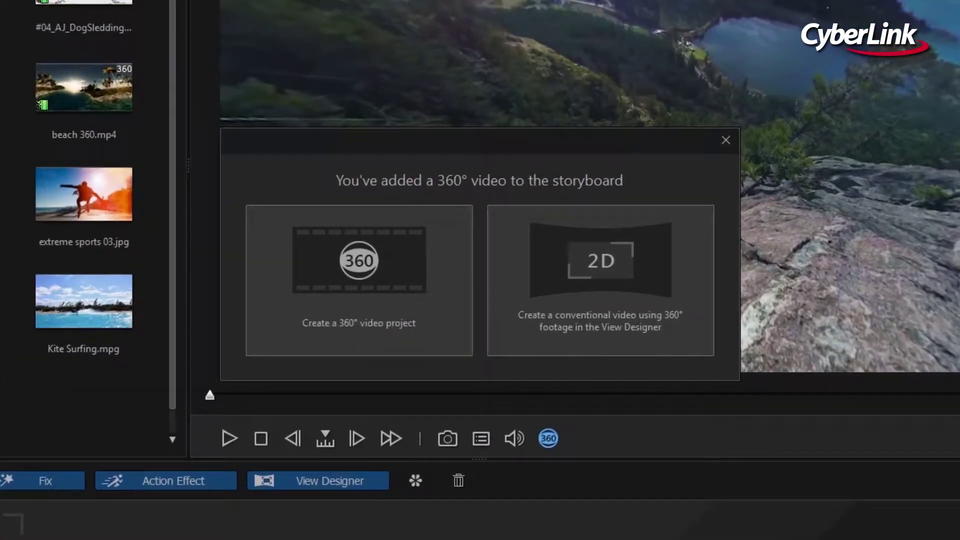
pyautogui.click(683, 338)
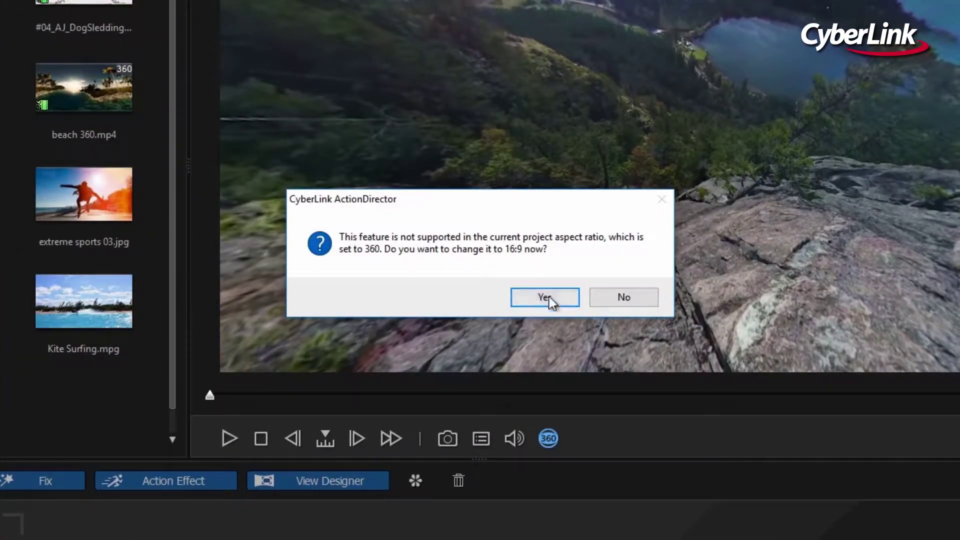
pyautogui.click(556, 297)
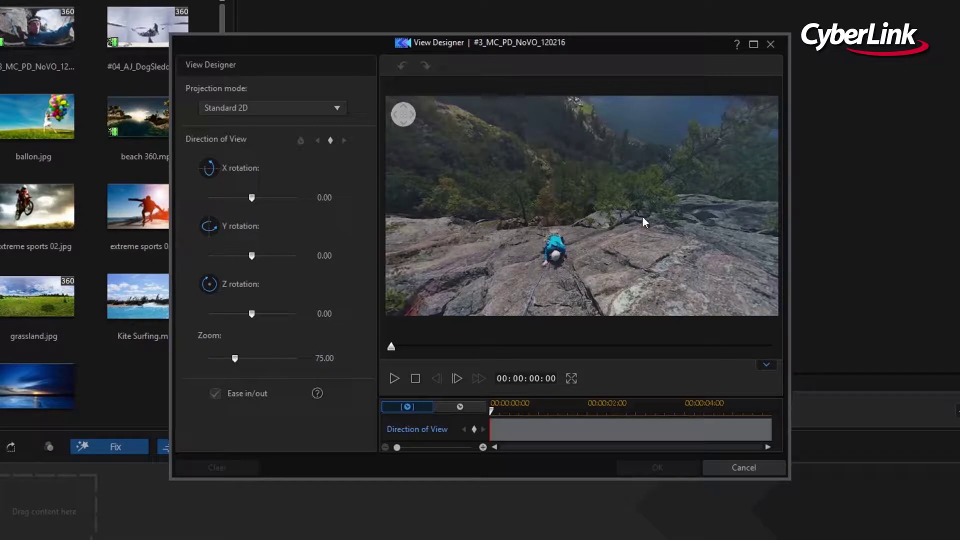
# - Set the starting view: tilt down toward the climber, turn horizontally, and adjust zoom
pyautogui.moveTo(642, 216)
pyautogui.mouseDown()
pyautogui.moveTo(638, 286)
pyautogui.moveTo(674, 209)
pyautogui.mouseUp()
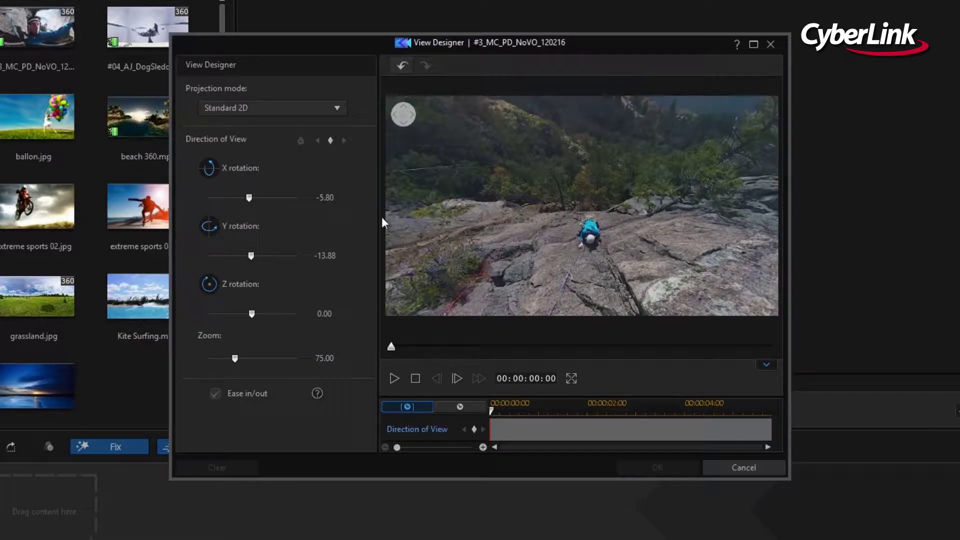
pyautogui.moveTo(247, 199); pyautogui.dragTo(242, 203)
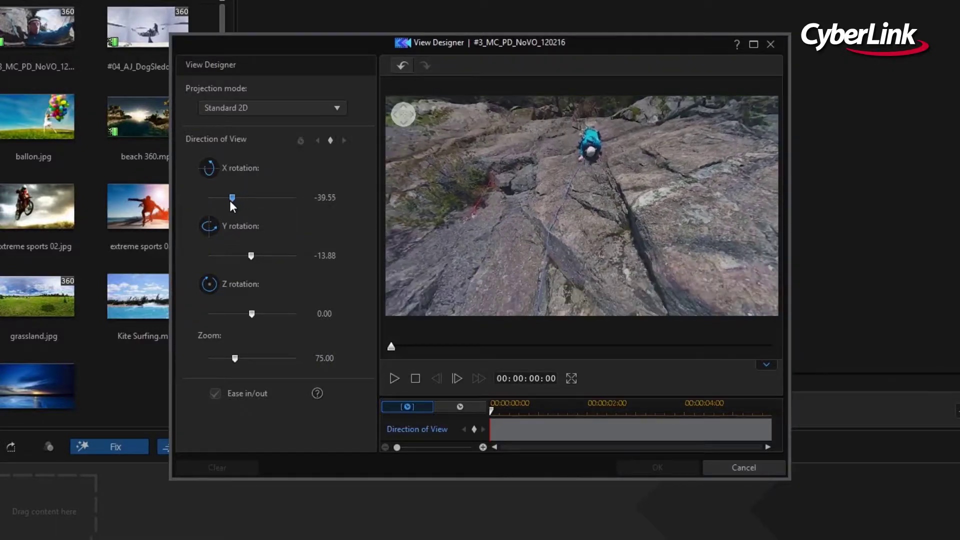
pyautogui.moveTo(251, 257); pyautogui.dragTo(266, 262)
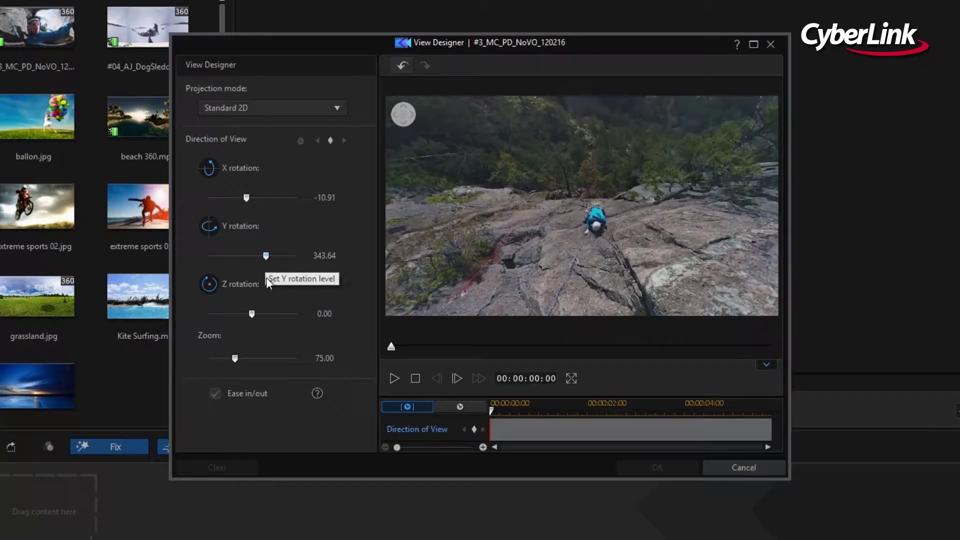
pyautogui.moveTo(236, 356)
pyautogui.mouseDown()
pyautogui.moveTo(268, 358)
pyautogui.moveTo(238, 359)
pyautogui.mouseUp()
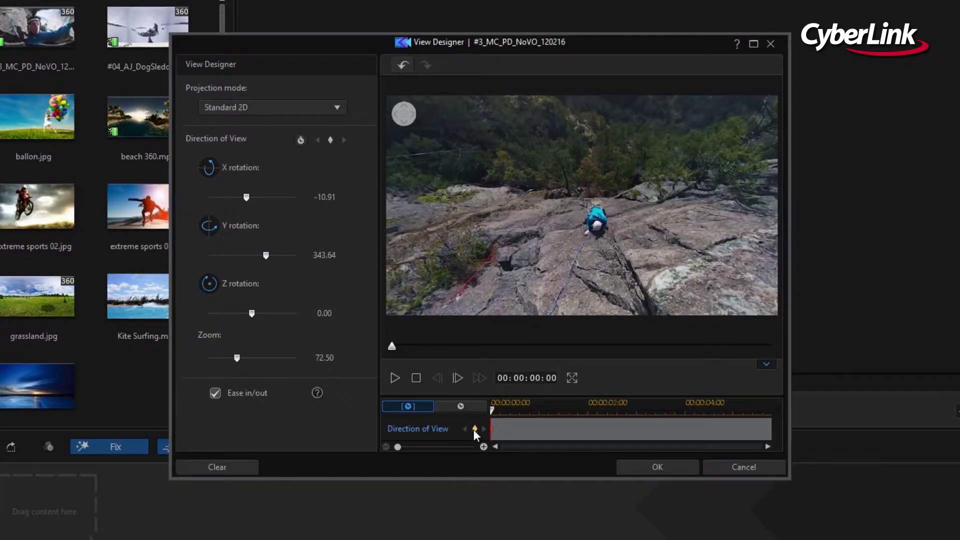
# - Aim at the helmeted climber at 02:18, zoom out at the end, and play back
pyautogui.moveTo(592, 415); pyautogui.dragTo(629, 415)
pyautogui.moveTo(766, 223); pyautogui.dragTo(562, 213)
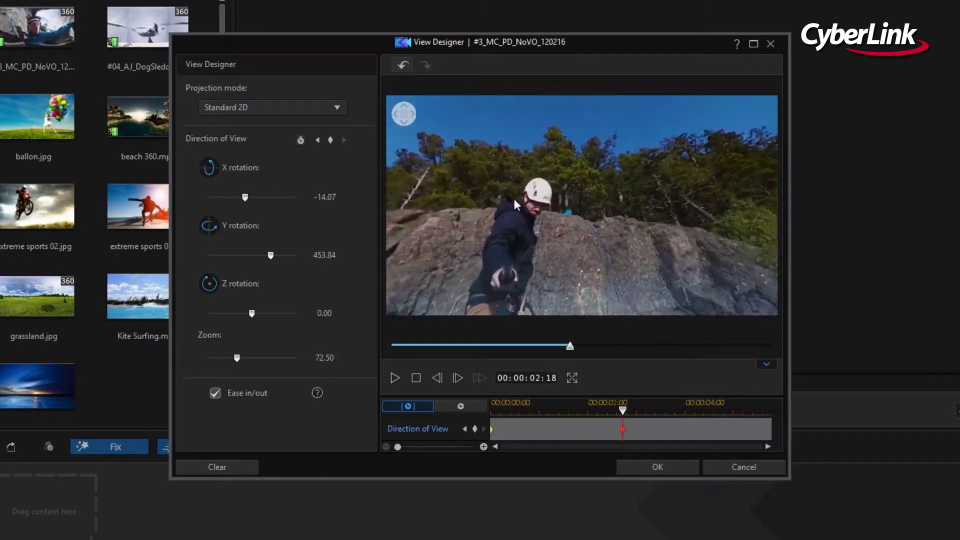
pyautogui.moveTo(620, 421); pyautogui.dragTo(769, 422)
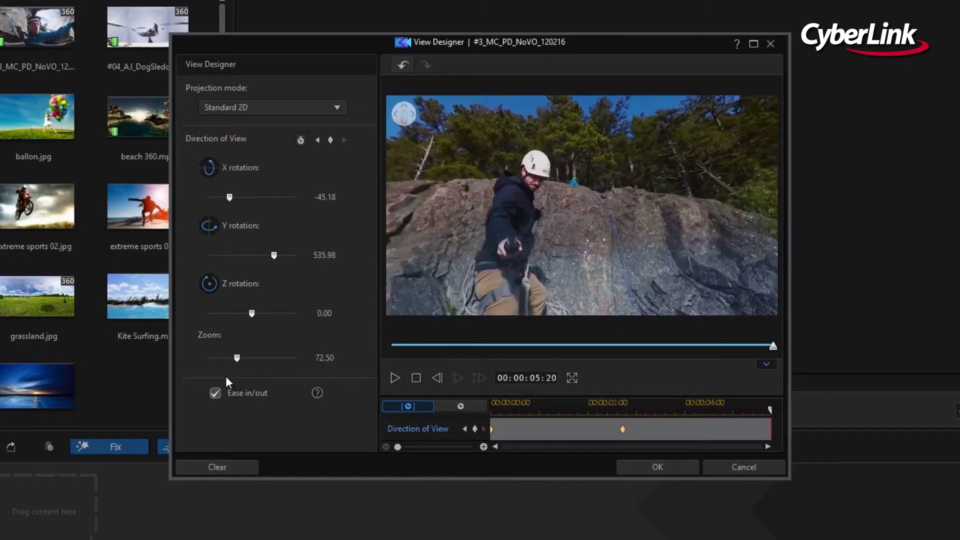
pyautogui.moveTo(237, 358); pyautogui.dragTo(207, 357)
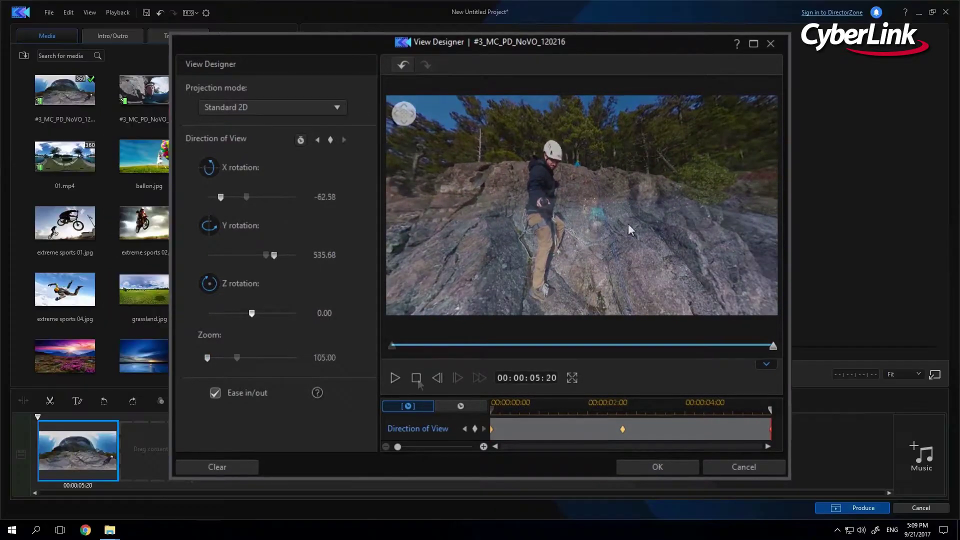
pyautogui.click(415, 378)
pyautogui.click(394, 377)
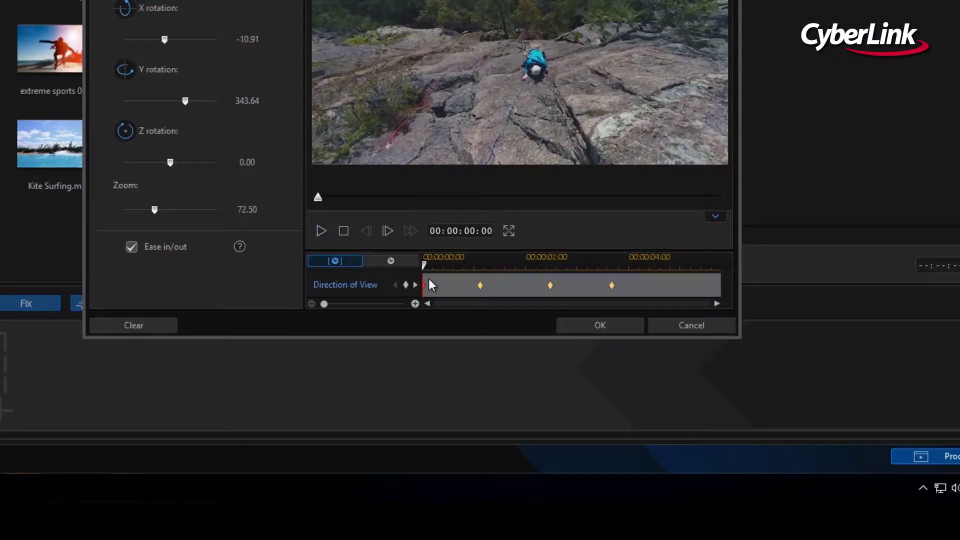
# - Select and delete the view keyframe at 00:00:01:03
pyautogui.click(406, 284)
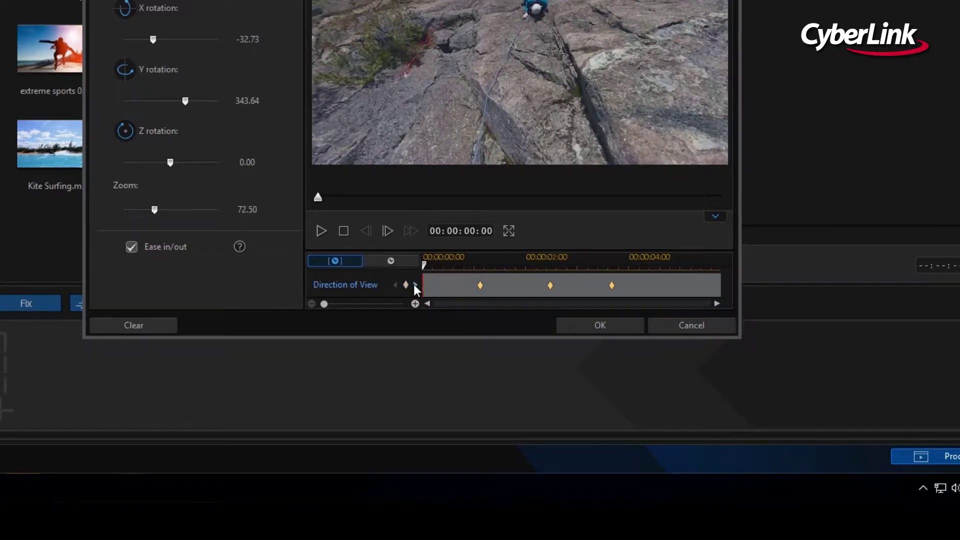
pyautogui.click(414, 285)
pyautogui.click(406, 284)
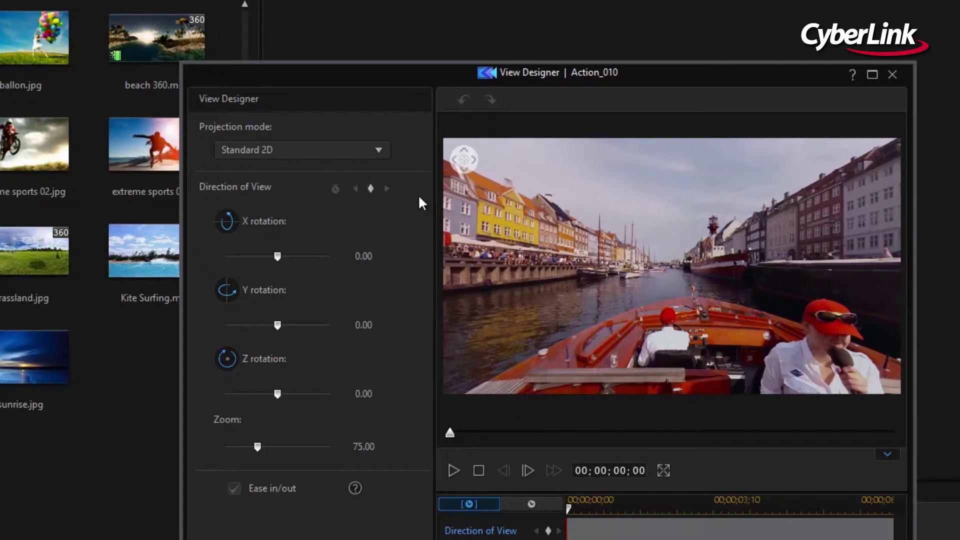
# - Set the canal boat clip to Little Planet projection, rotate it, and play it full screen
pyautogui.click(378, 151)
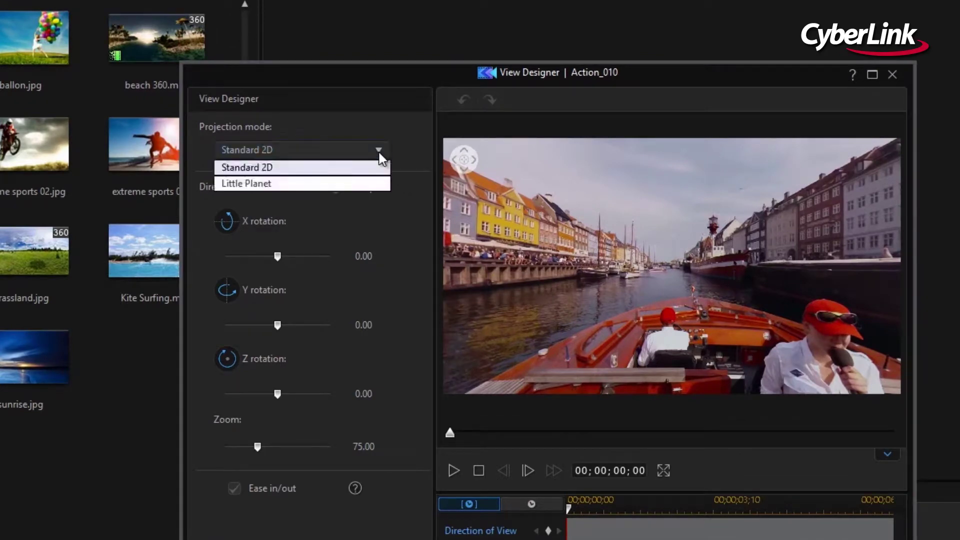
pyautogui.click(373, 183)
pyautogui.moveTo(552, 213)
pyautogui.mouseDown()
pyautogui.moveTo(601, 220)
pyautogui.moveTo(556, 244)
pyautogui.mouseUp()
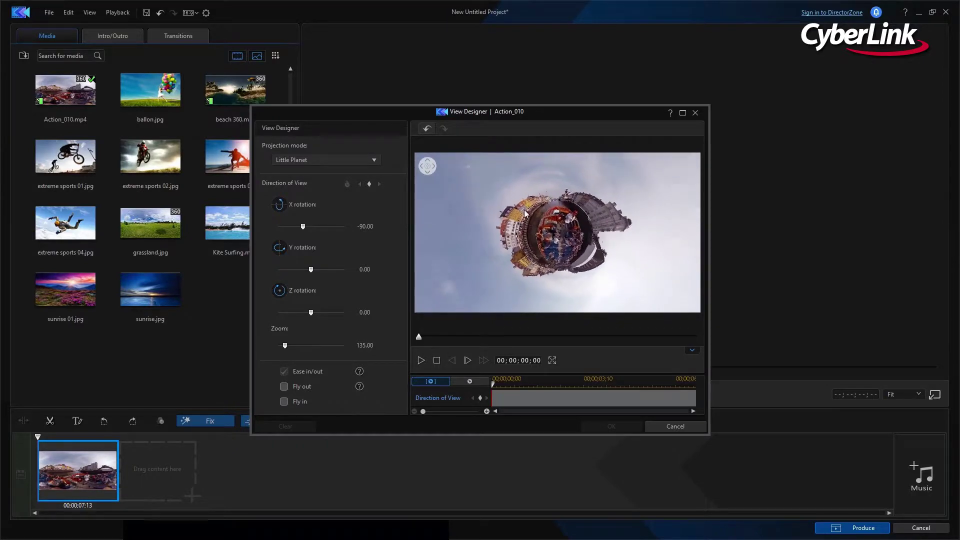
pyautogui.doubleClick(555, 244)
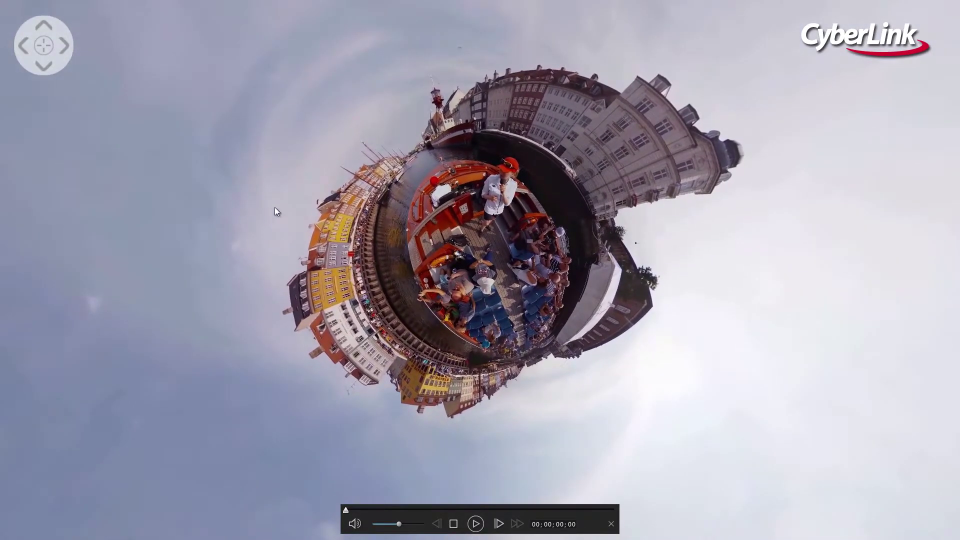
pyautogui.click(475, 524)
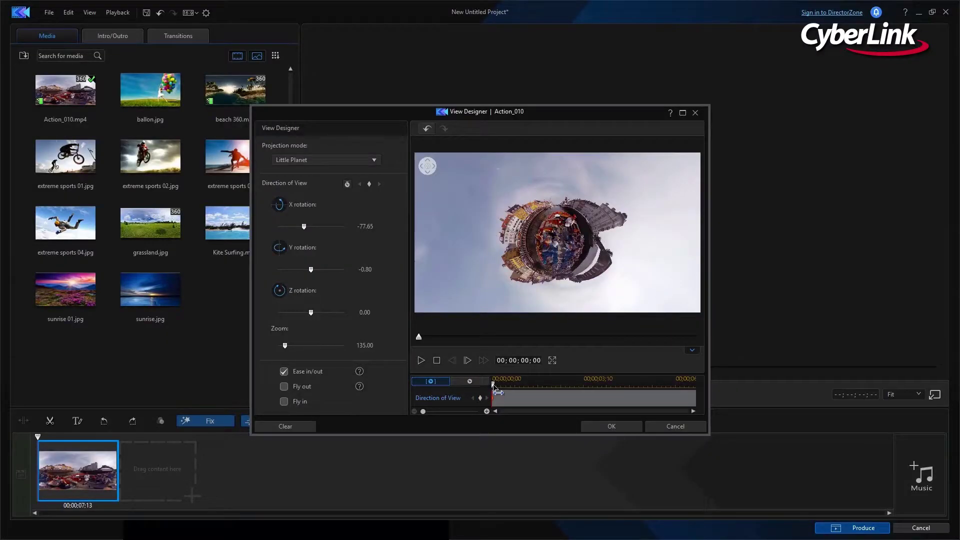
# - Enlarge and rotate the little planet at about two seconds, spin it at the end, and apply
pyautogui.moveTo(491, 386); pyautogui.dragTo(554, 386)
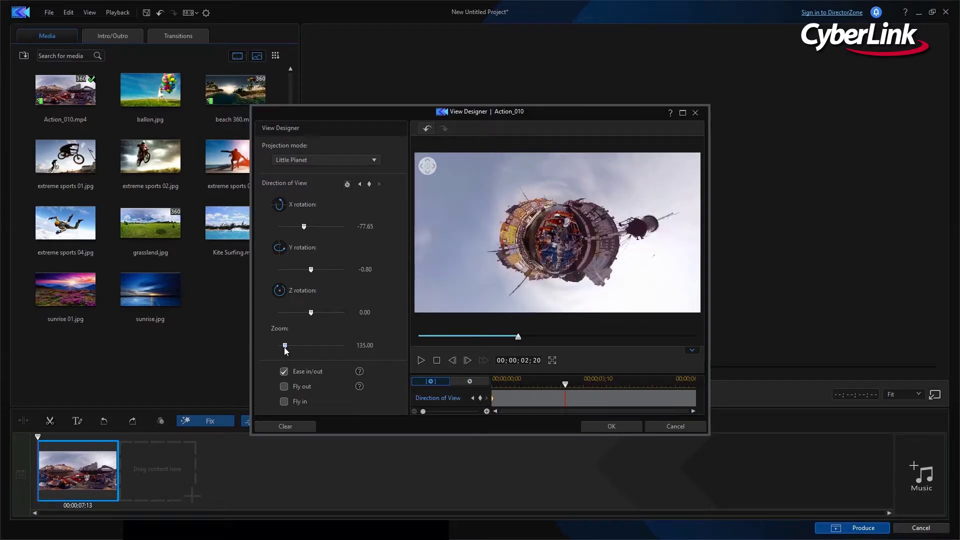
pyautogui.moveTo(285, 346); pyautogui.dragTo(291, 346)
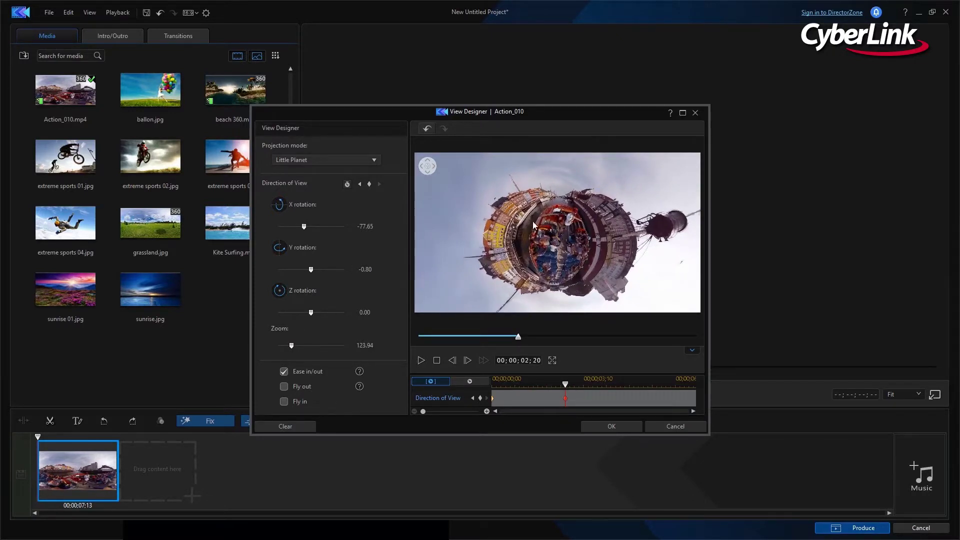
pyautogui.moveTo(520, 230)
pyautogui.mouseDown()
pyautogui.moveTo(487, 294)
pyautogui.moveTo(257, 209)
pyautogui.mouseUp()
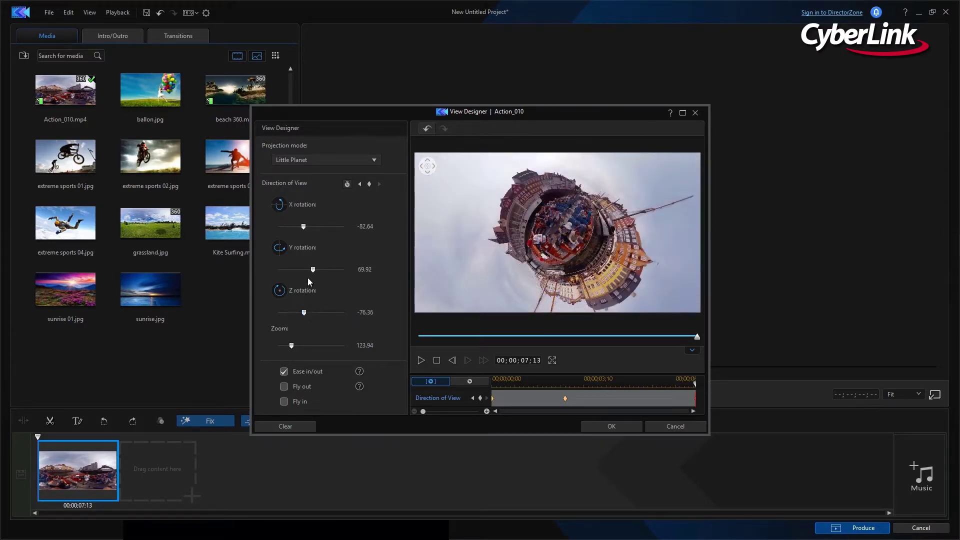
pyautogui.moveTo(313, 270); pyautogui.dragTo(311, 272)
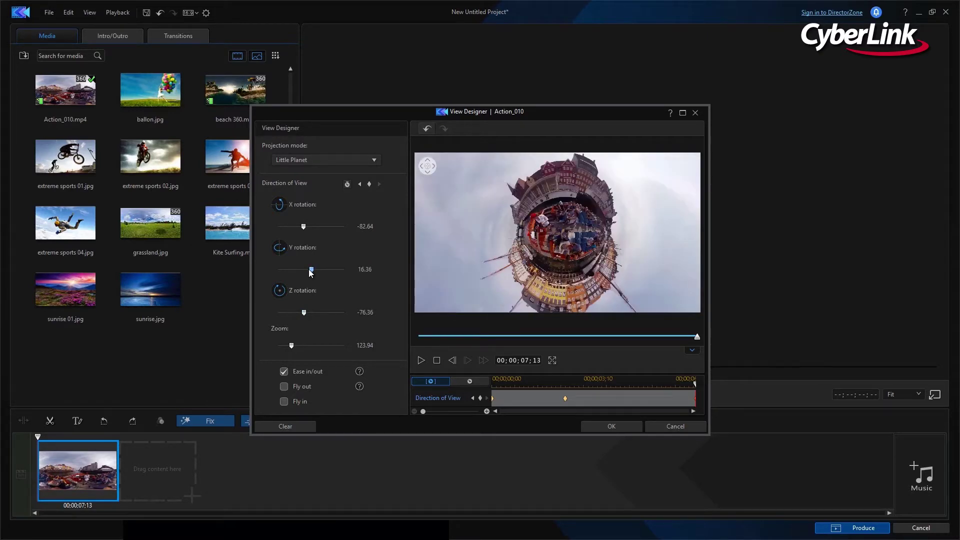
pyautogui.click(583, 427)
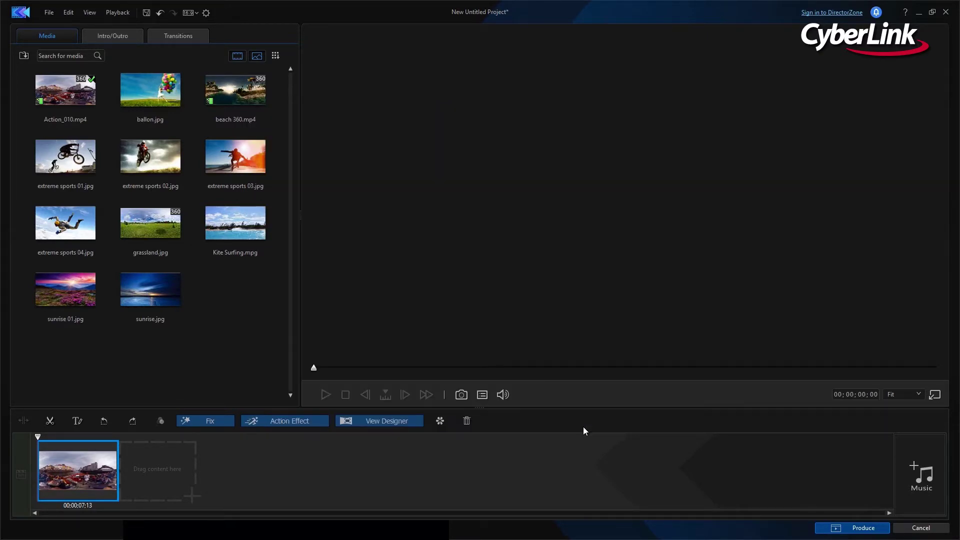